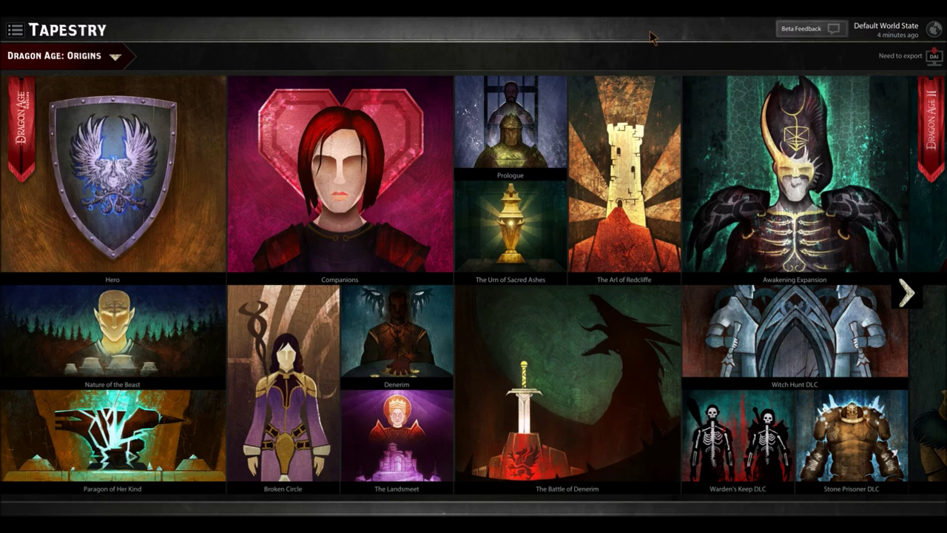
Export the Default World State to DA Inquisition, confirm the overwrite, and dismiss the import warning.
left_click(935, 62)
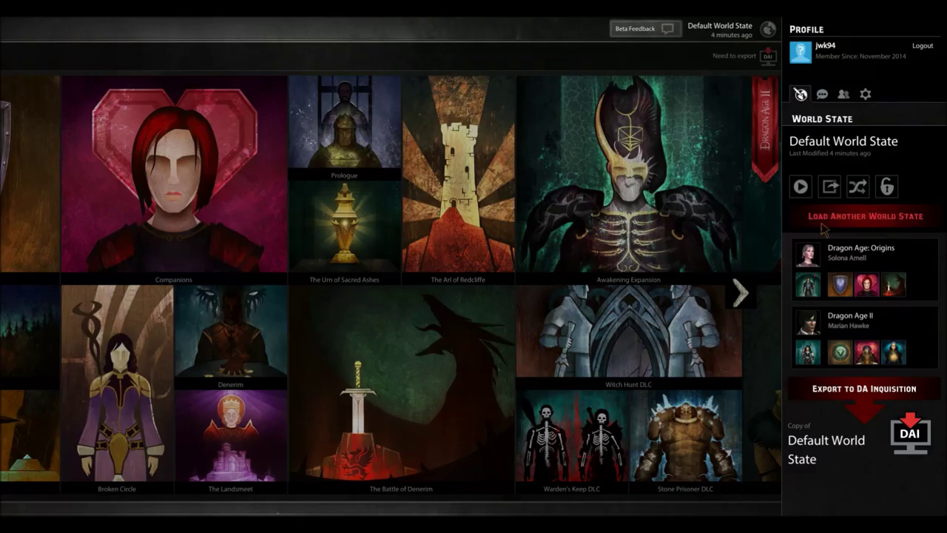
left_click(855, 391)
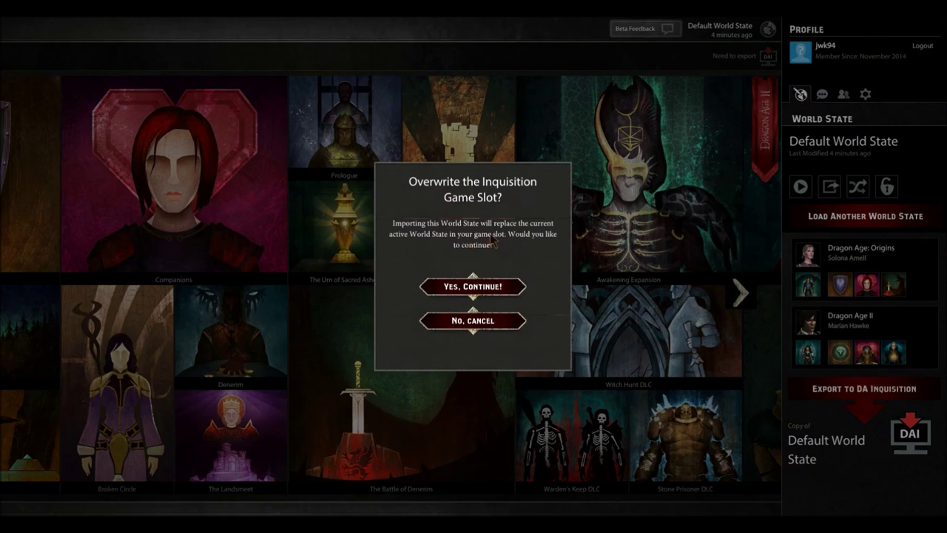
left_click(479, 293)
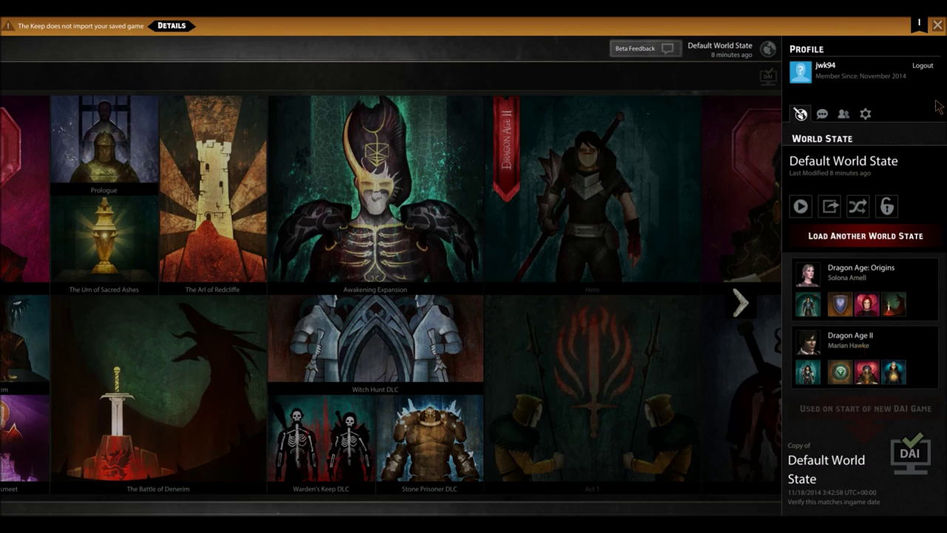
left_click(937, 26)
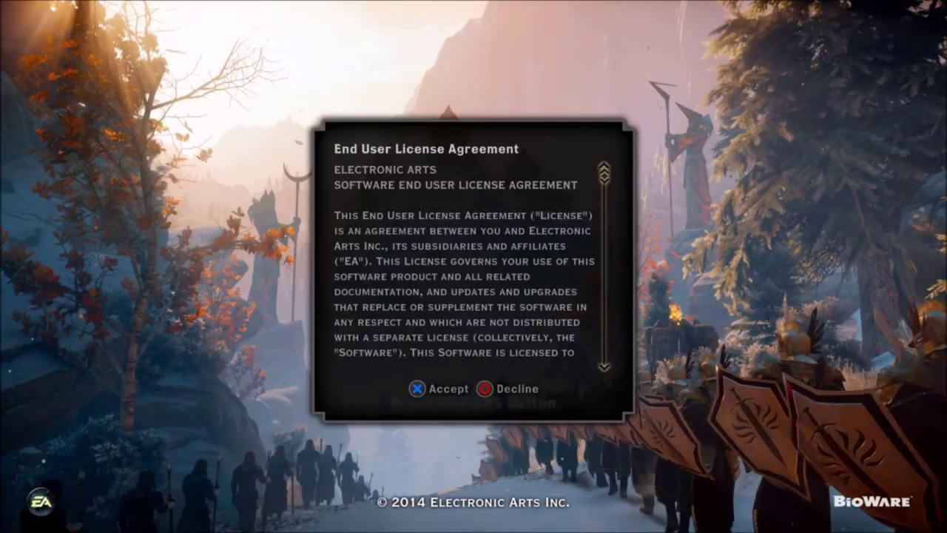
Accept Electronic Arts' End User License Agreement.
key("Return")
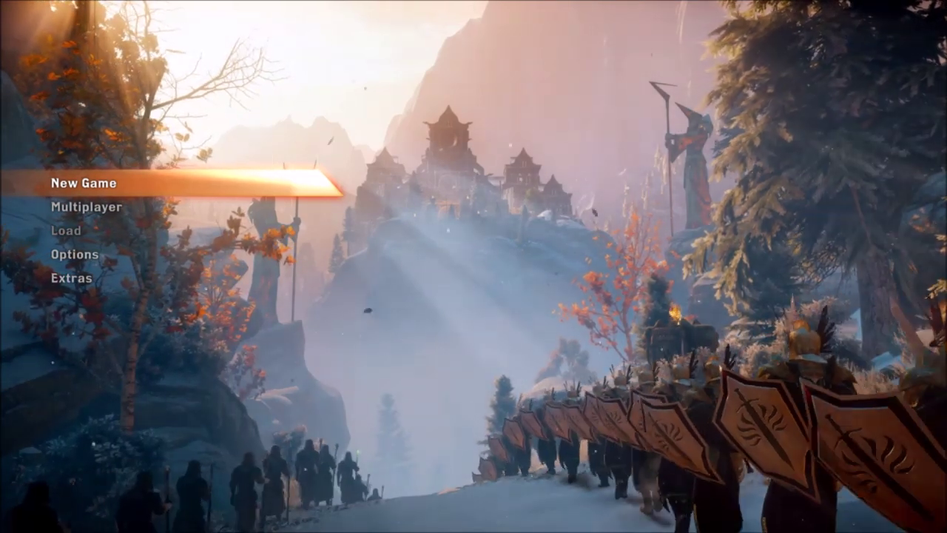
key("Down")
key("Down")
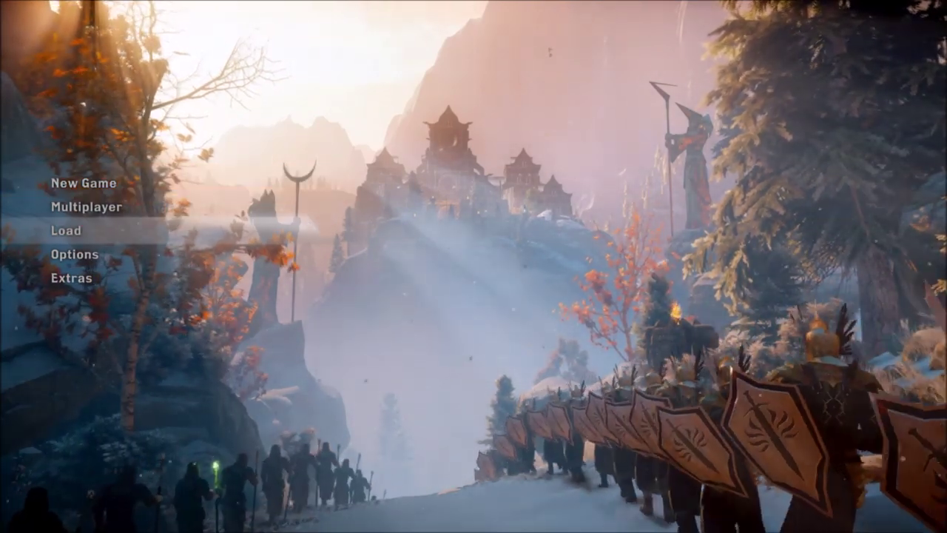
key("Return")
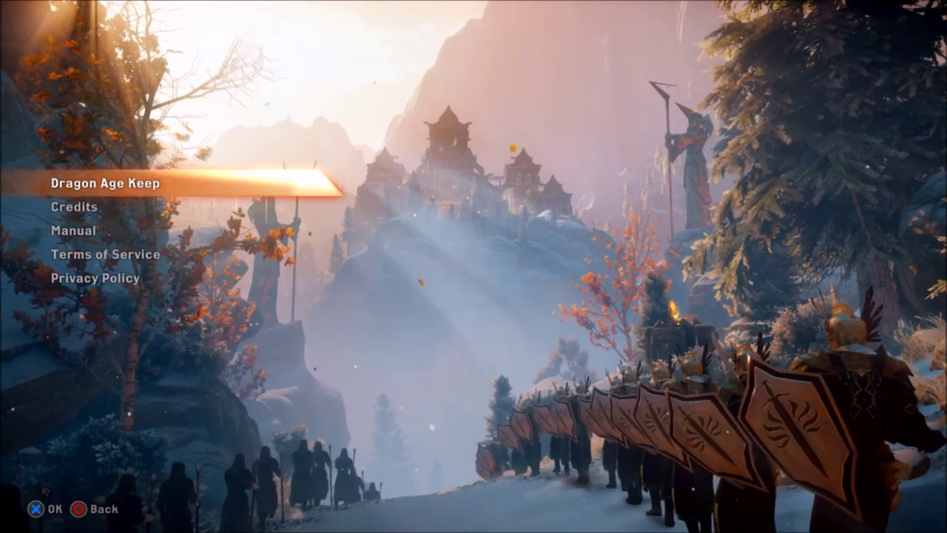
key("Return")
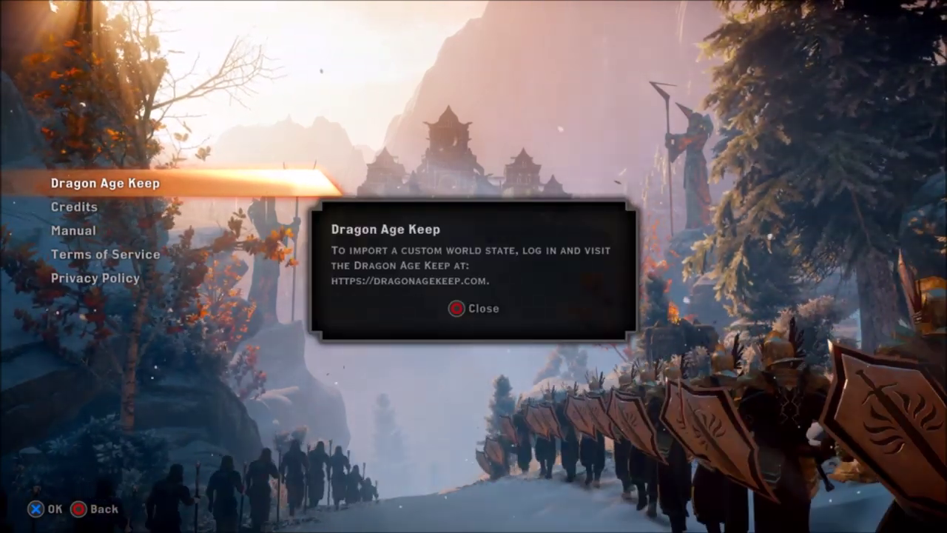
key("Escape")
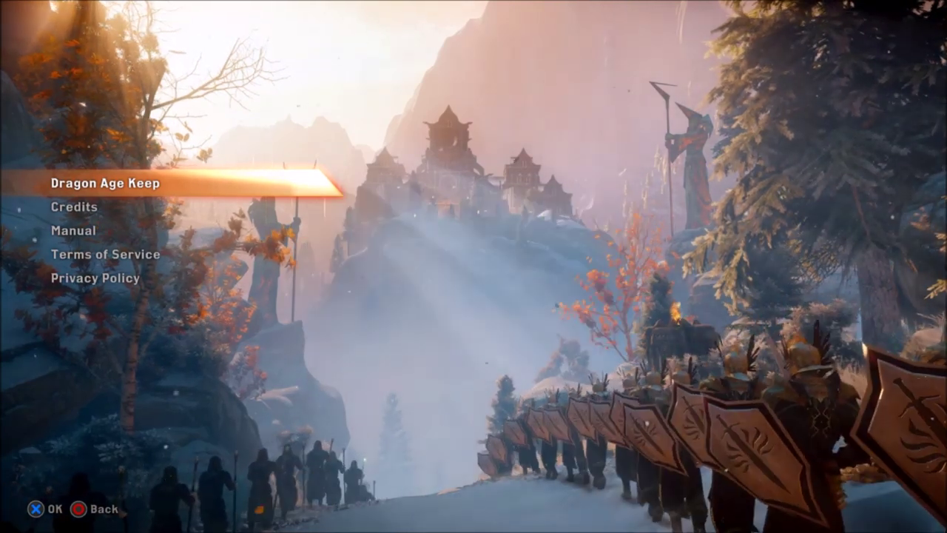
key("Return")
key("Escape")
key("Escape")
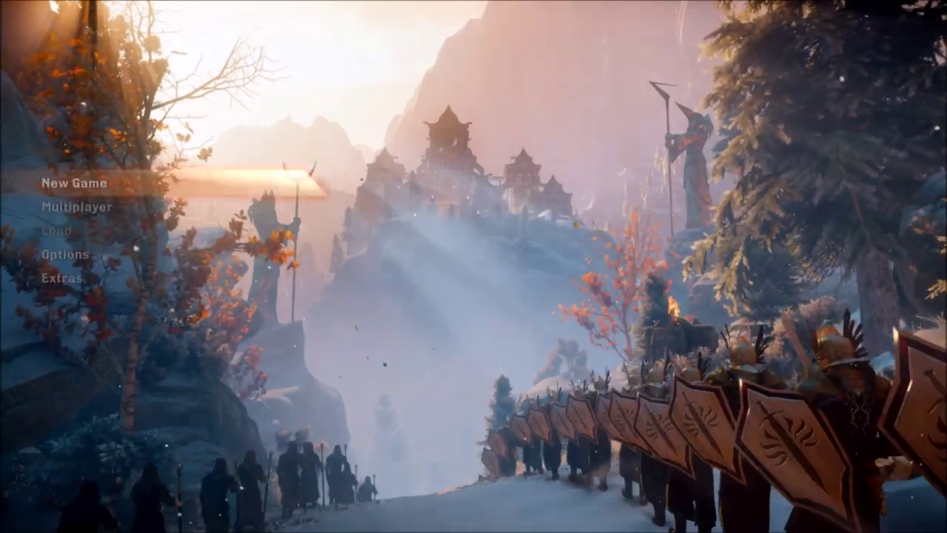
In Options > Account, keep Upload Game Data to the Dragon Age Keep off and save.
key("Down")
key("Down")
key("Return")
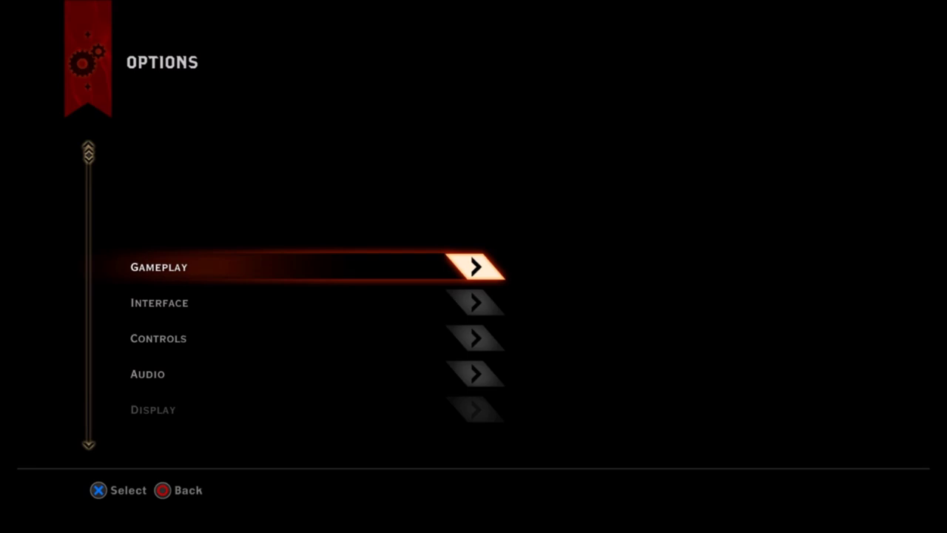
key("Up")
key("Return")
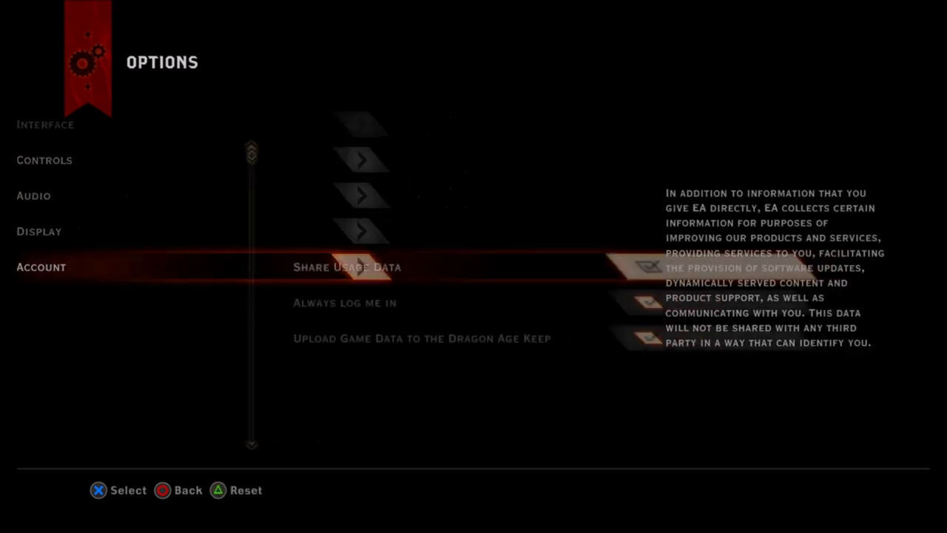
key("Down")
key("Down")
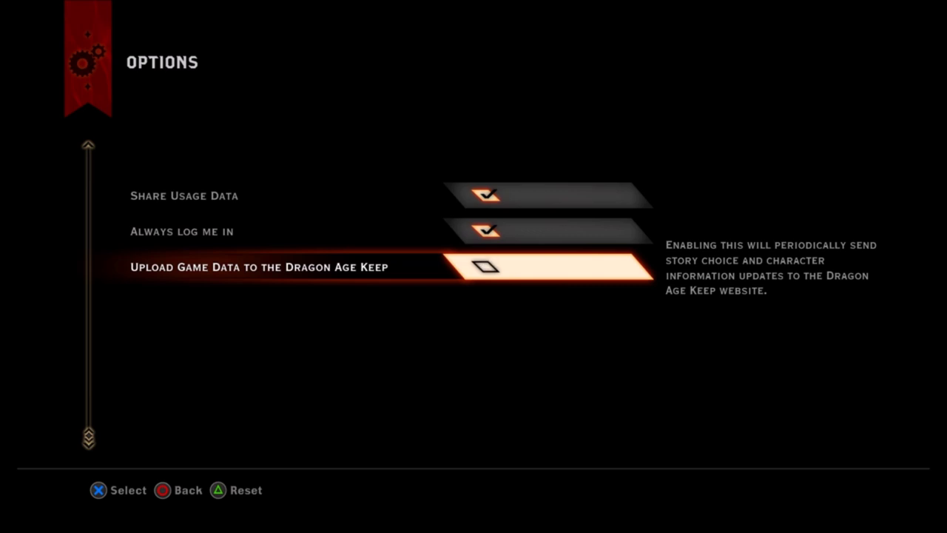
key("Escape")
key("Return")
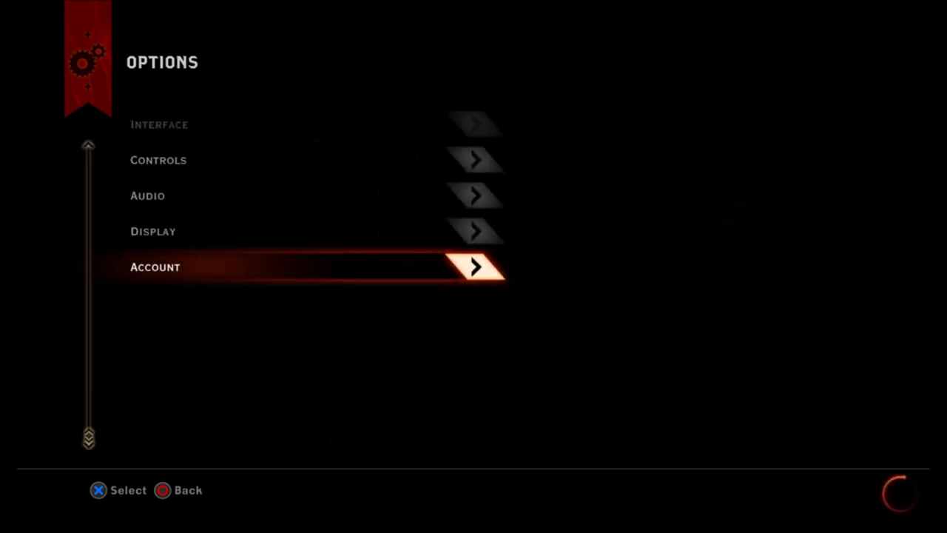
key("Escape")
Look through Extras (Dragon Age Keep, Credits, Manual) and return to the main menu.
key("Down")
key("Down")
key("Down")
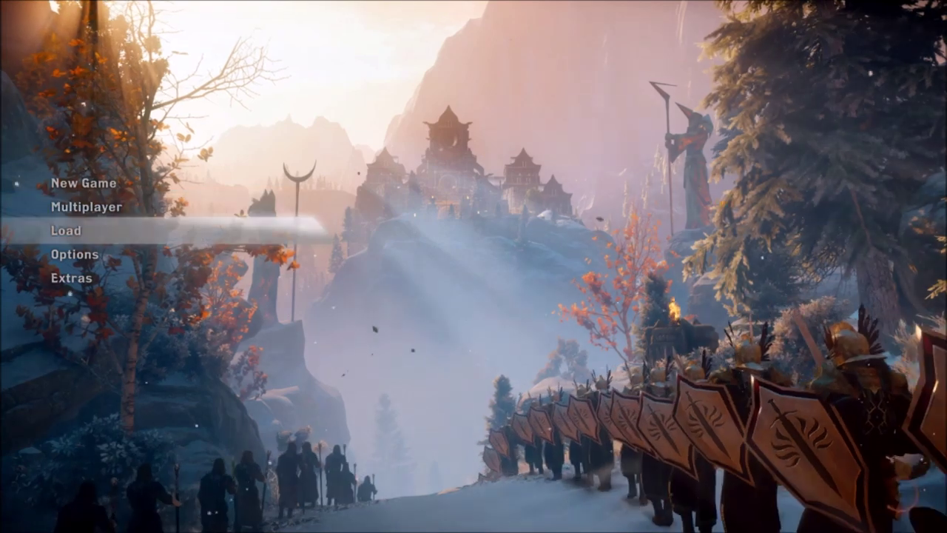
key("Return")
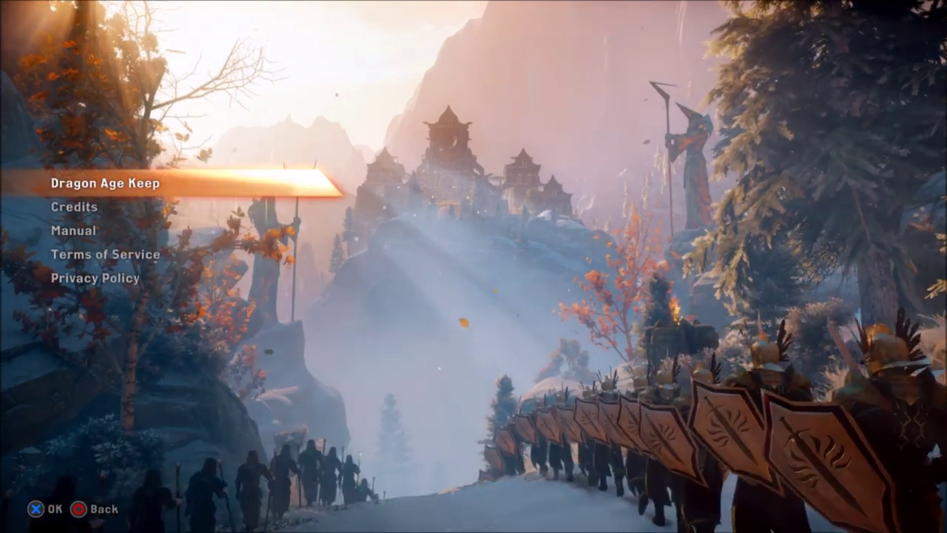
key("Escape")
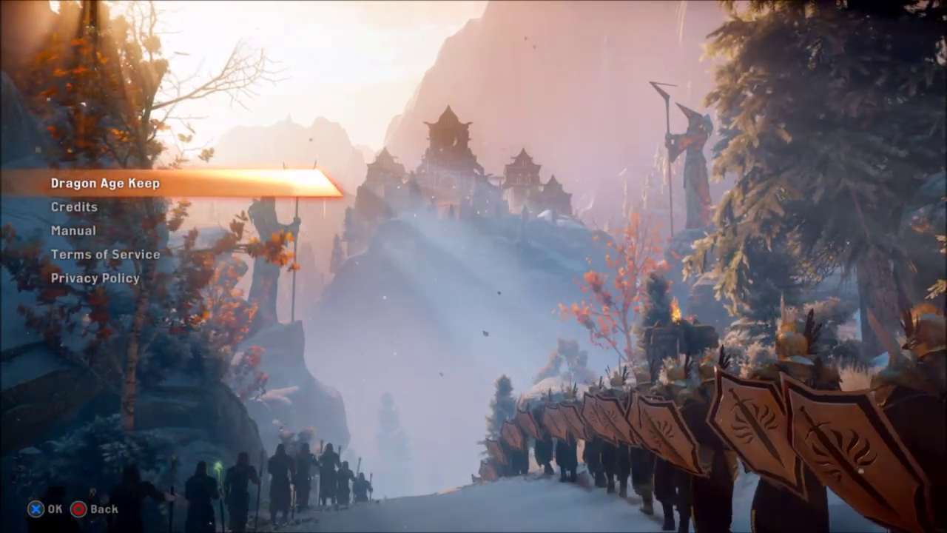
key("Down")
key("Return")
key("Escape")
key("Down")
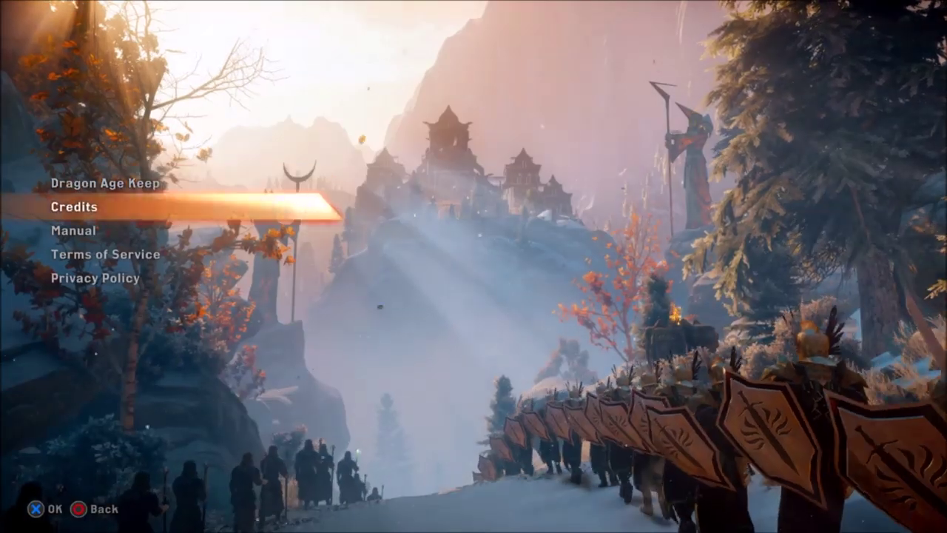
key("Down")
key("Return")
key("Escape")
key("Down")
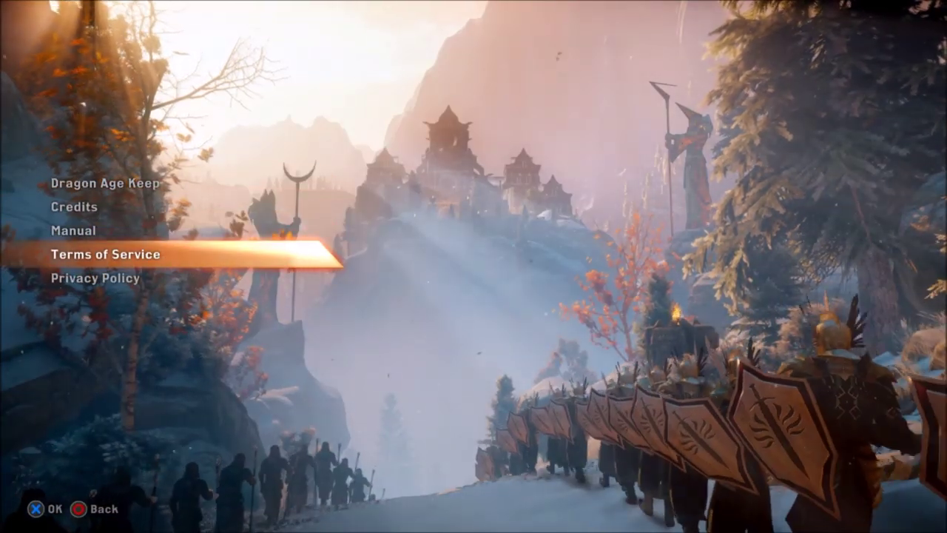
key("Down")
key("Escape")
Try Multiplayer, close the server error, and start a New Game.
key("Down")
key("Return")
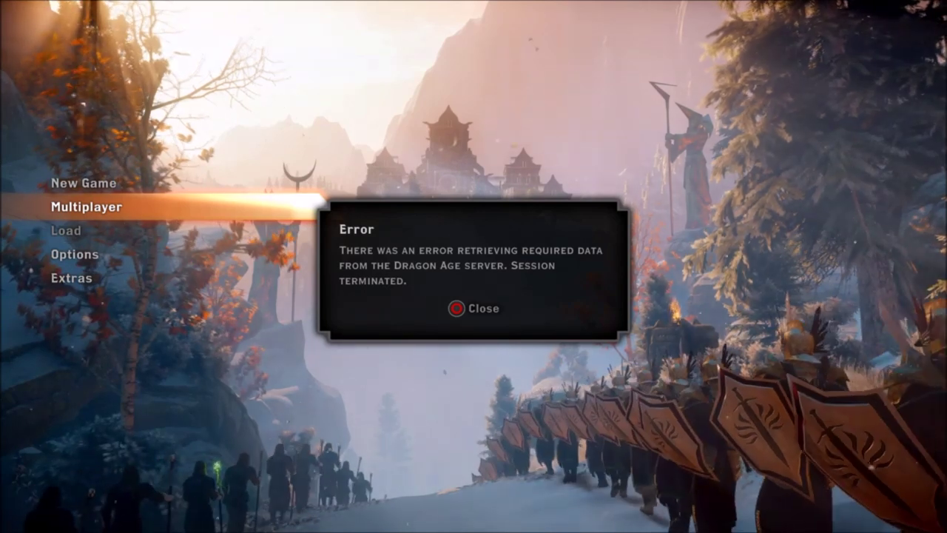
key("Escape")
key("Up")
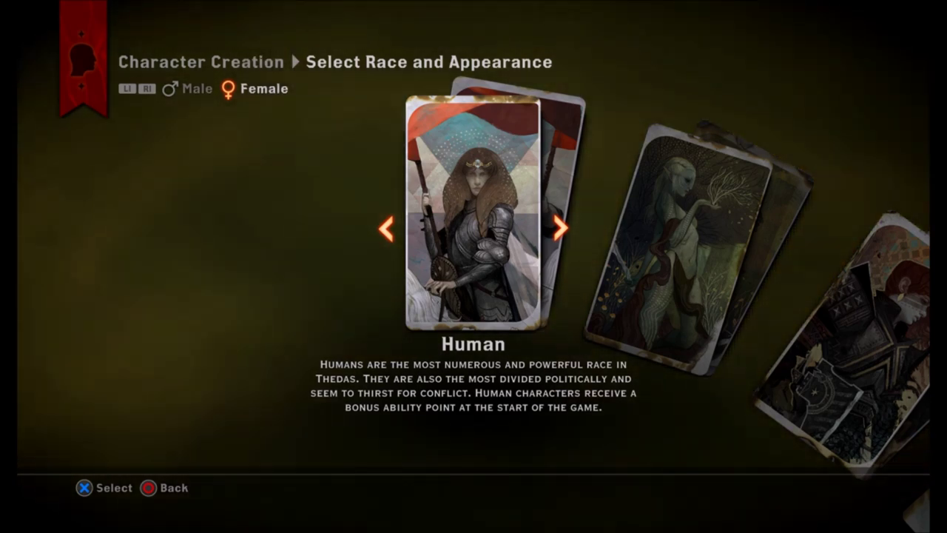
Cycle the race carousel through Elf, Dwarf, Qunari and Human, finishing on Elf.
key("Right")
key("Right")
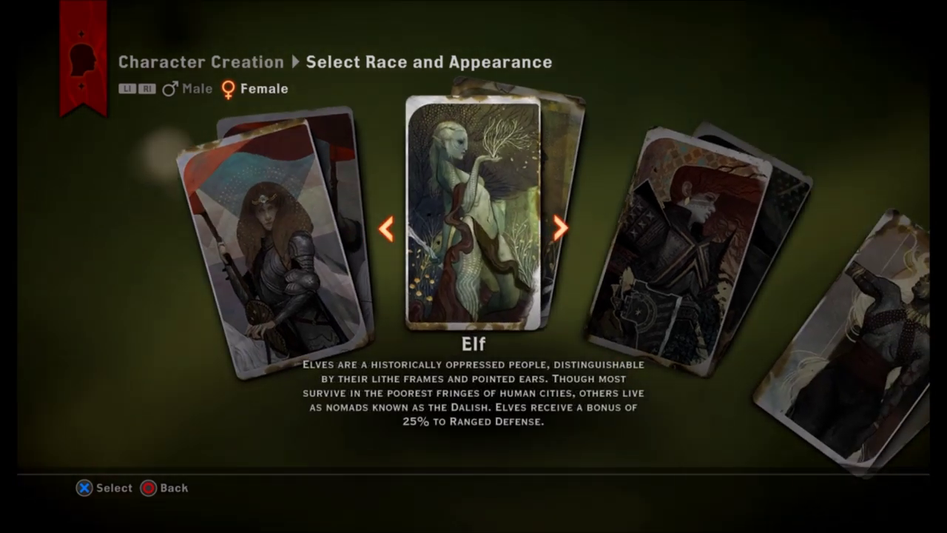
key("Right")
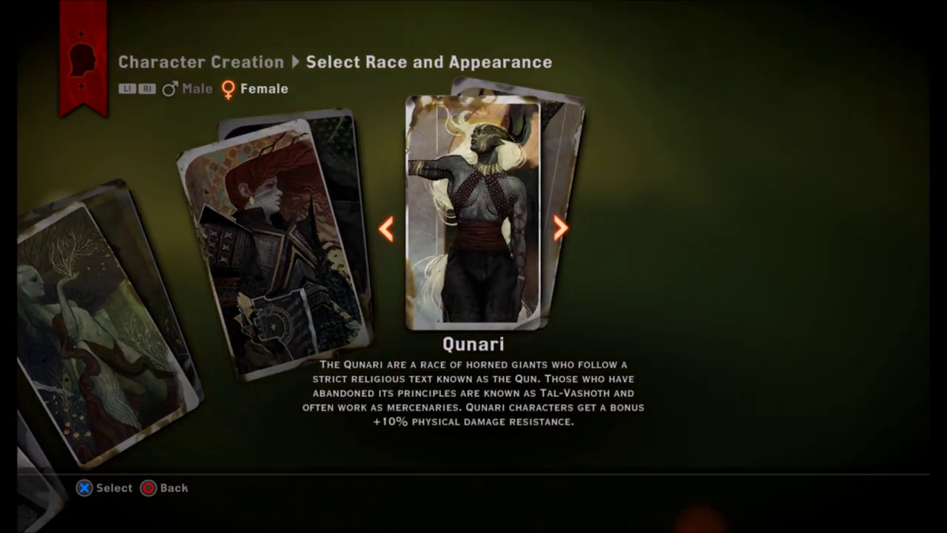
key("Left")
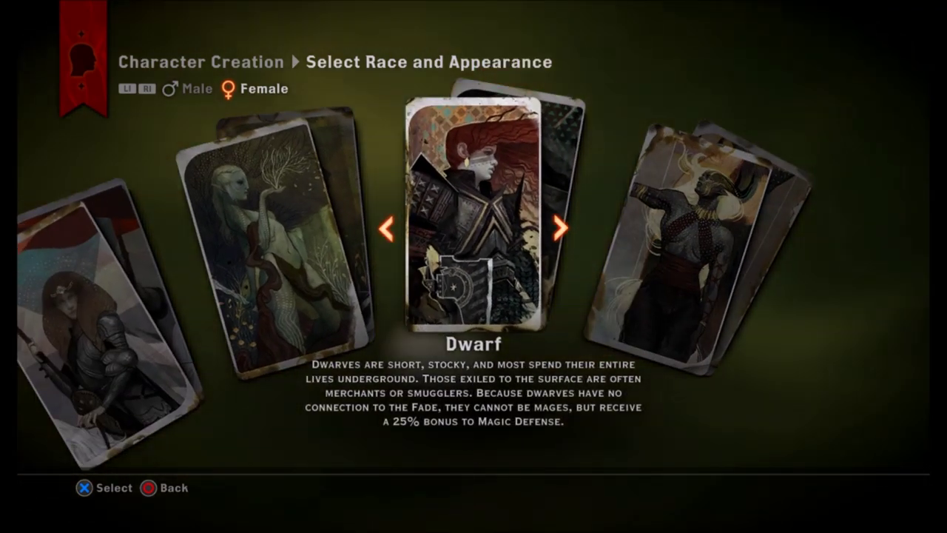
key("Left")
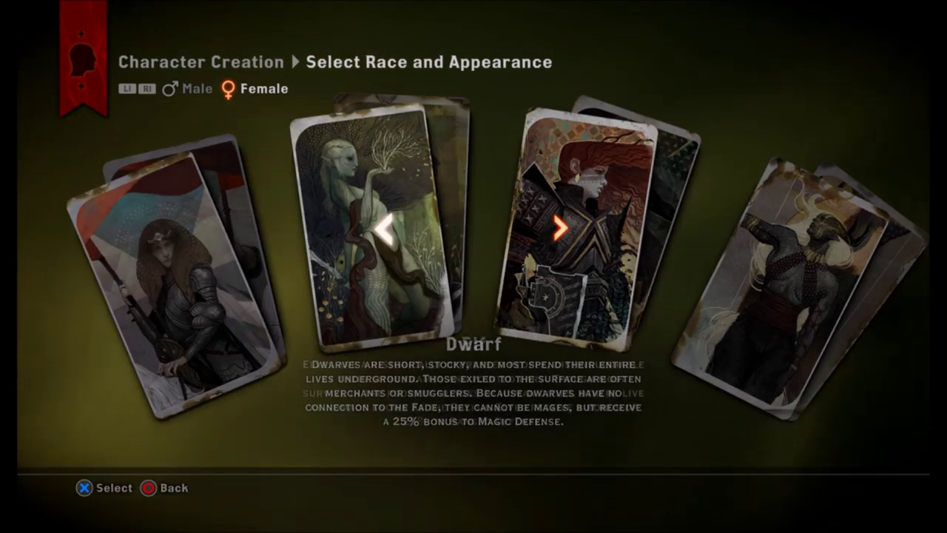
key("Left")
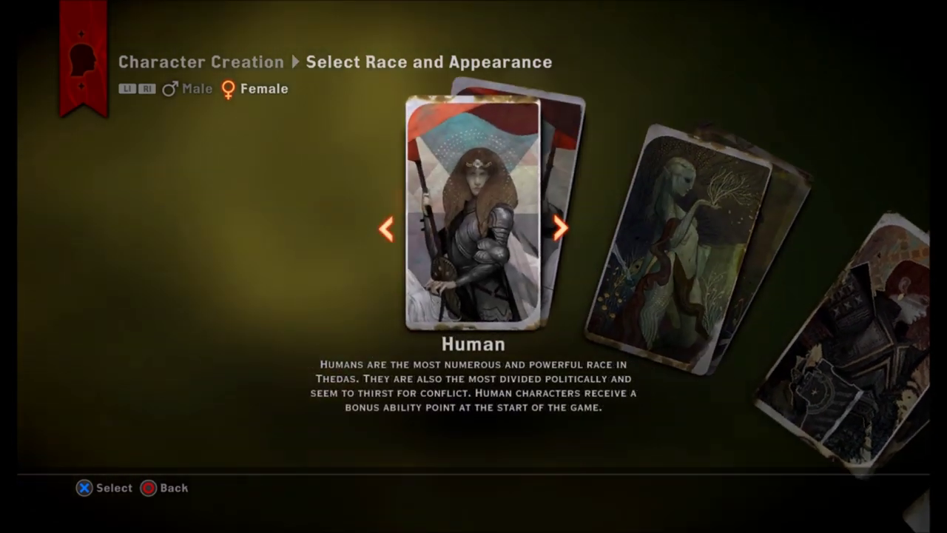
key("Right")
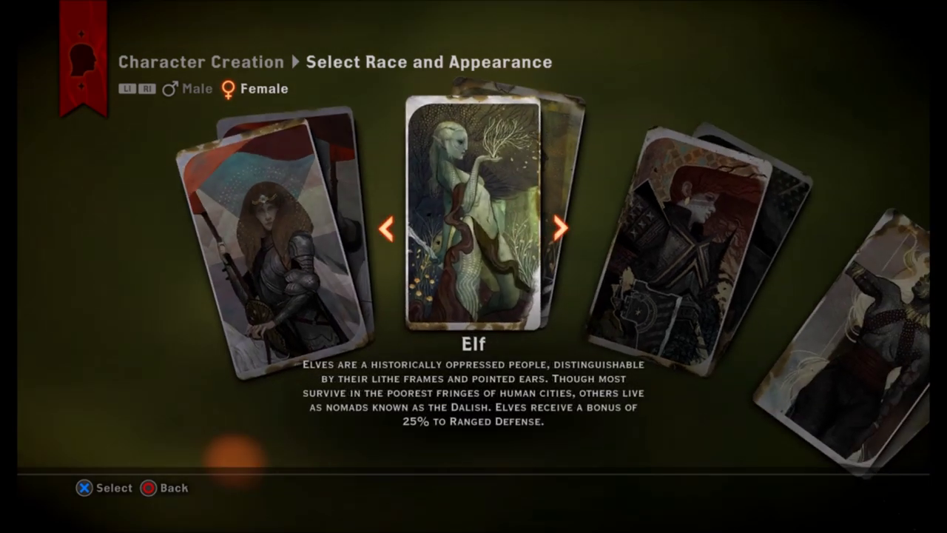